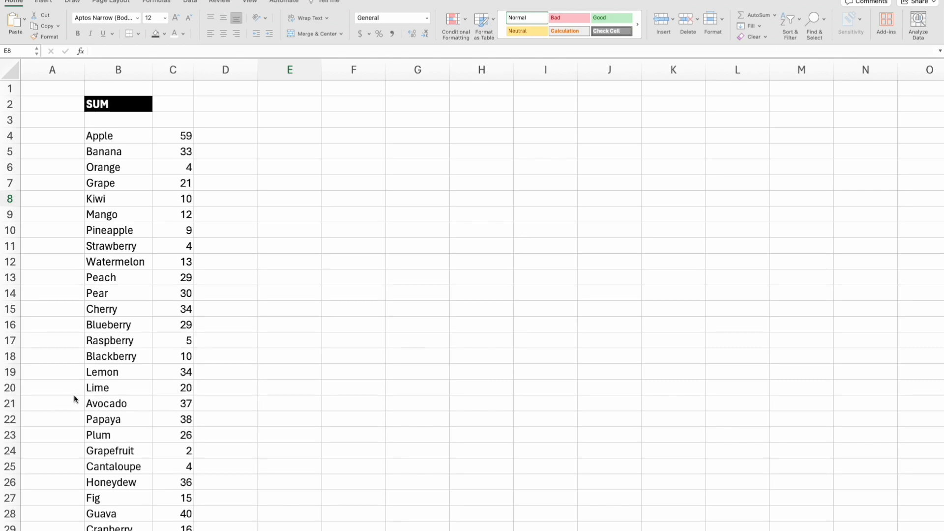
Step: Enter a formula in cell E4 that adds C4, C5 and C6 using plus signs
{"action": "left_click", "coordinate": [305, 139]}
{"action": "left_click", "coordinate": [306, 131]}
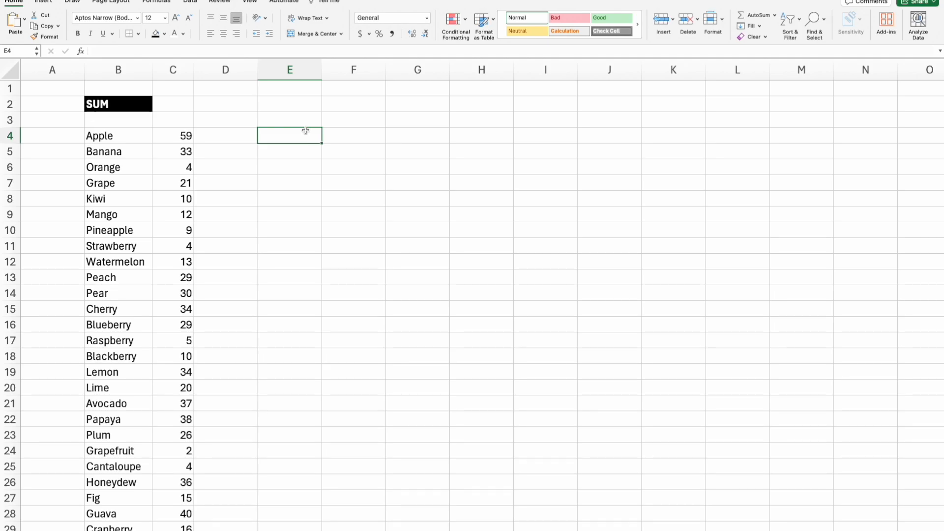
{"action": "type", "text": "="}
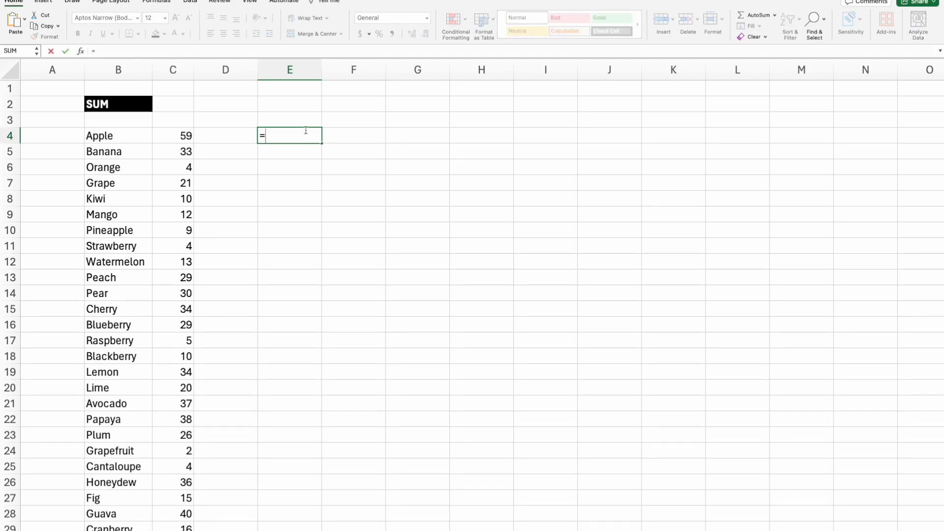
{"action": "key", "text": "Left"}
{"action": "key", "text": "Left"}
{"action": "type", "text": "+"}
{"action": "key", "text": "Left"}
{"action": "key", "text": "Left"}
{"action": "key", "text": "Down"}
{"action": "type", "text": "+"}
{"action": "key", "text": "Left"}
{"action": "key", "text": "Left"}
{"action": "key", "text": "Down"}
{"action": "key", "text": "Down"}
{"action": "key", "text": "Down"}
{"action": "key", "text": "Up"}
{"action": "key", "text": "Return"}
Step: Inspect the formula in cell E4 and the cells it references without changing it
{"action": "left_click", "coordinate": [306, 132]}
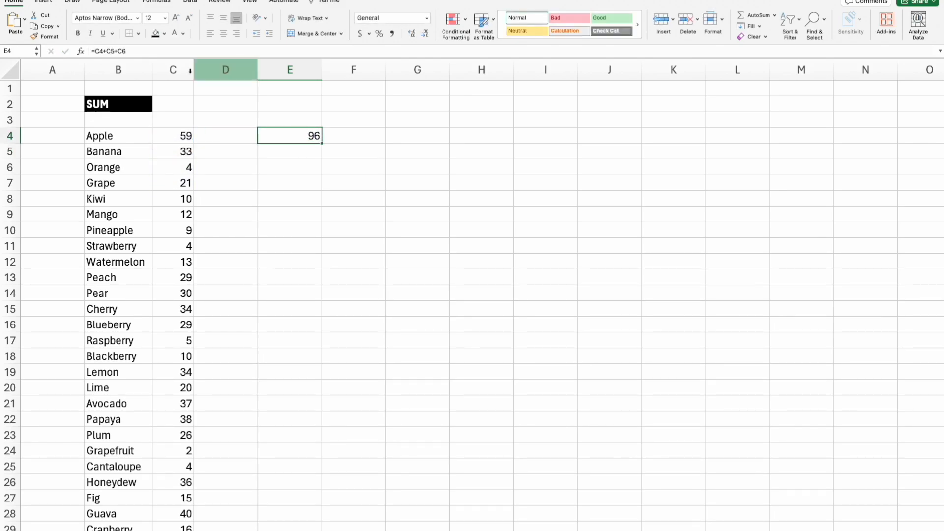
{"action": "left_click", "coordinate": [143, 51]}
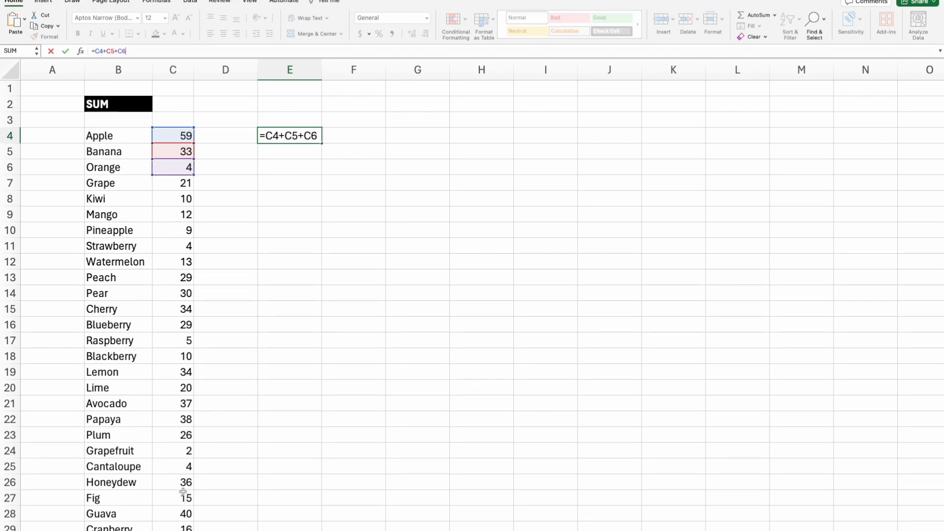
{"action": "key", "text": "Return"}
{"action": "key", "text": "Up"}
Step: Begin a SUM formula in cell E5, up to its opening parenthesis
{"action": "key", "text": "Down"}
{"action": "type", "text": "="}
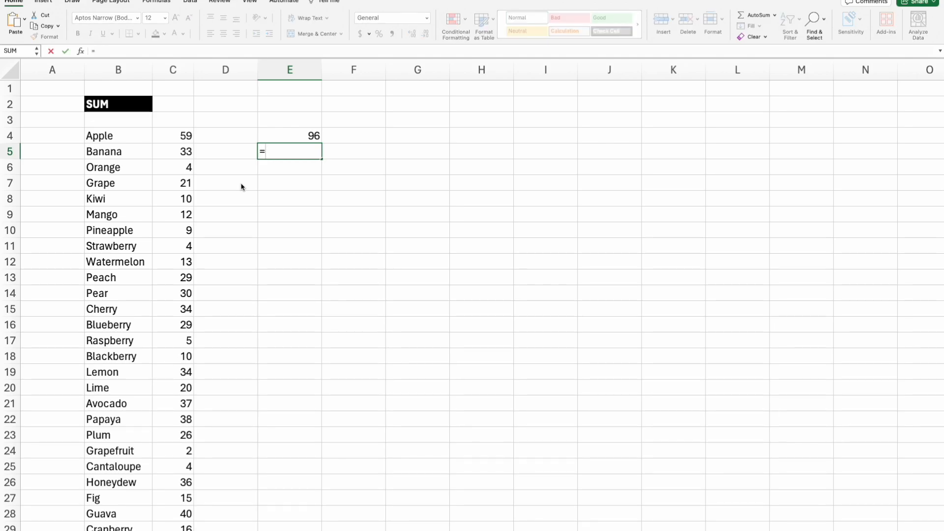
{"action": "type", "text": "sum"}
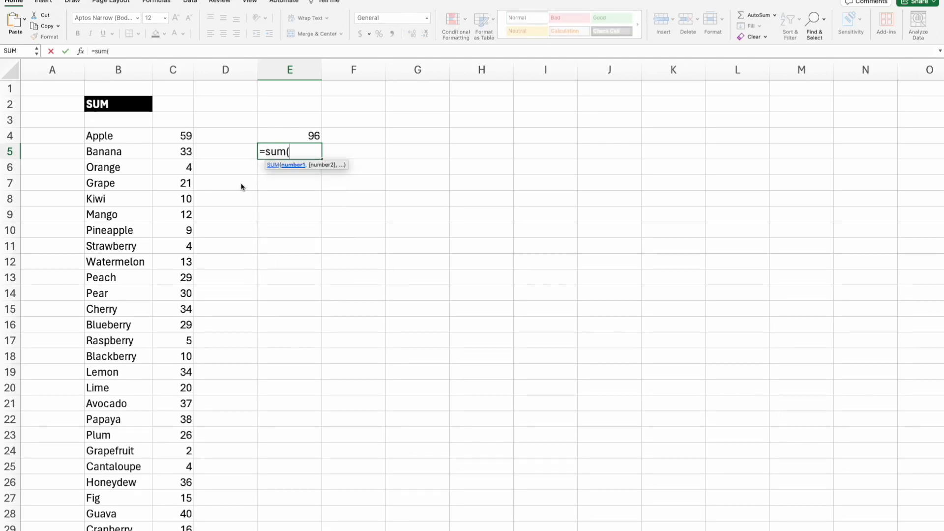
{"action": "type", "text": "("}
Step: Add C4, C5, C6 and C7 as separate comma-separated arguments of the SUM formula in E5
{"action": "left_click", "coordinate": [183, 136]}
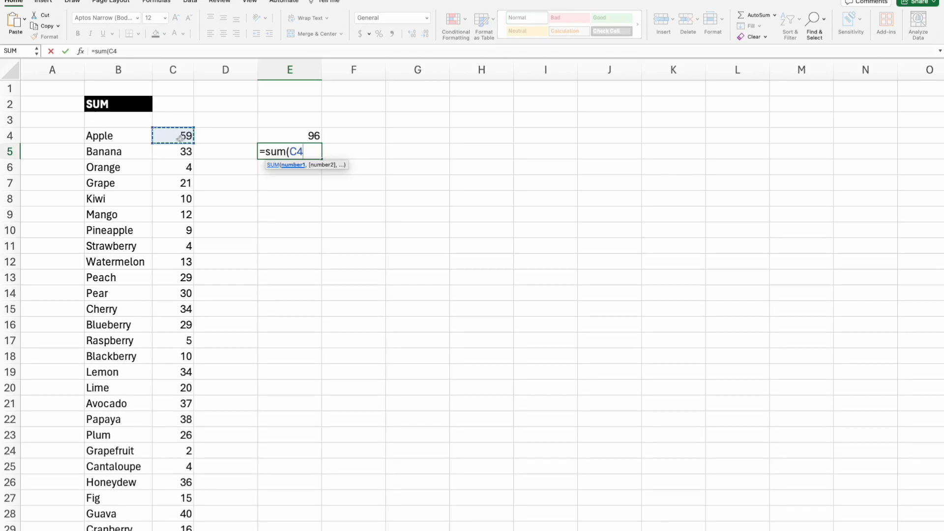
{"action": "type", "text": ","}
{"action": "left_click", "coordinate": [178, 149]}
{"action": "type", "text": ","}
{"action": "left_click", "coordinate": [179, 168]}
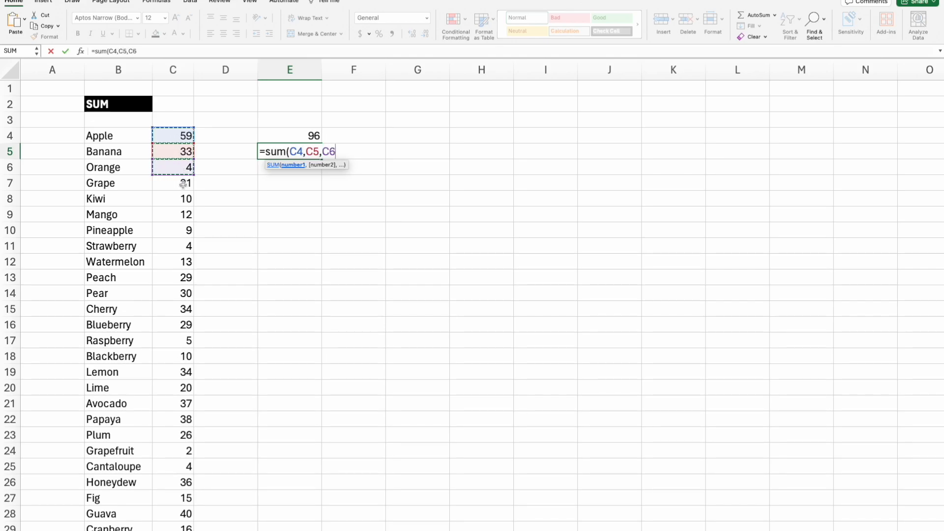
{"action": "type", "text": ","}
{"action": "left_click", "coordinate": [183, 184]}
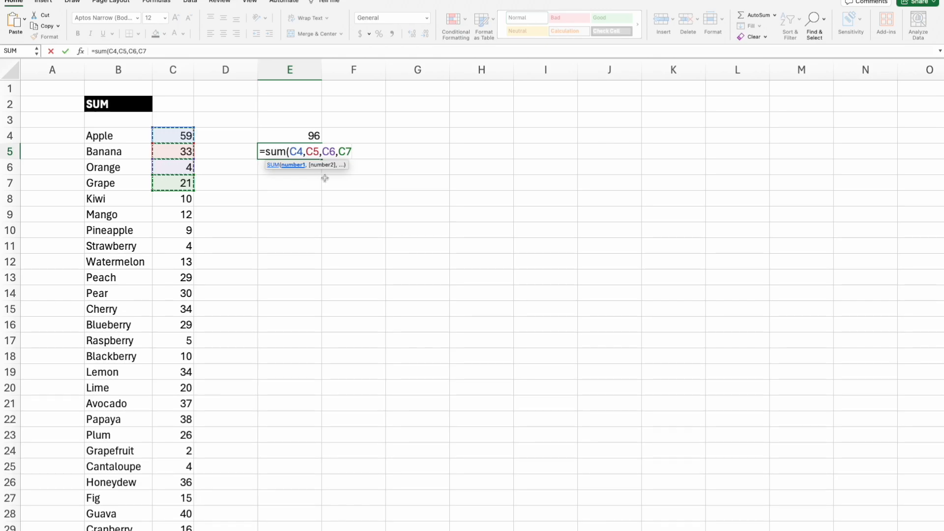
Step: Replace the separate arguments of the SUM formula in E5 with the range C4:C43 and complete the formula
{"action": "left_click_drag", "start_coordinate": [289, 152], "coordinate": [352, 152]}
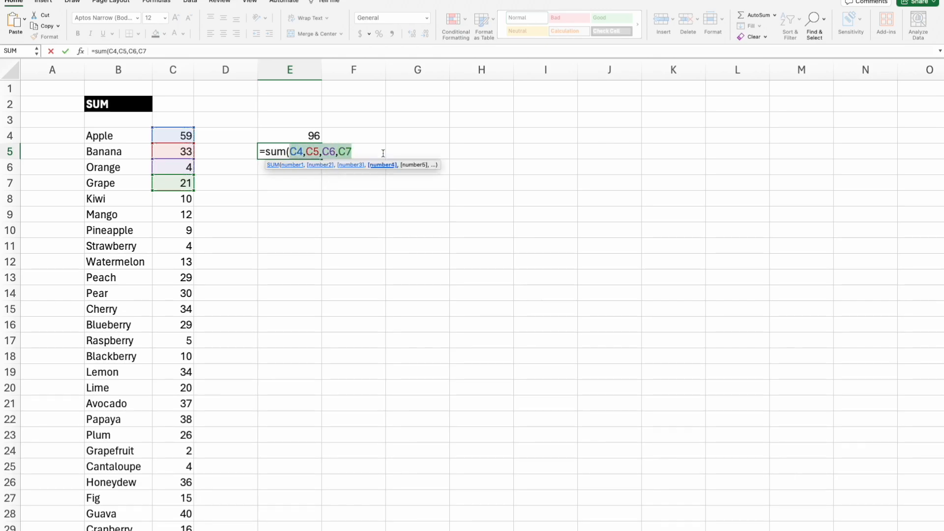
{"action": "left_click", "coordinate": [160, 137]}
{"action": "left_click_drag", "start_coordinate": [159, 137], "coordinate": [184, 499]}
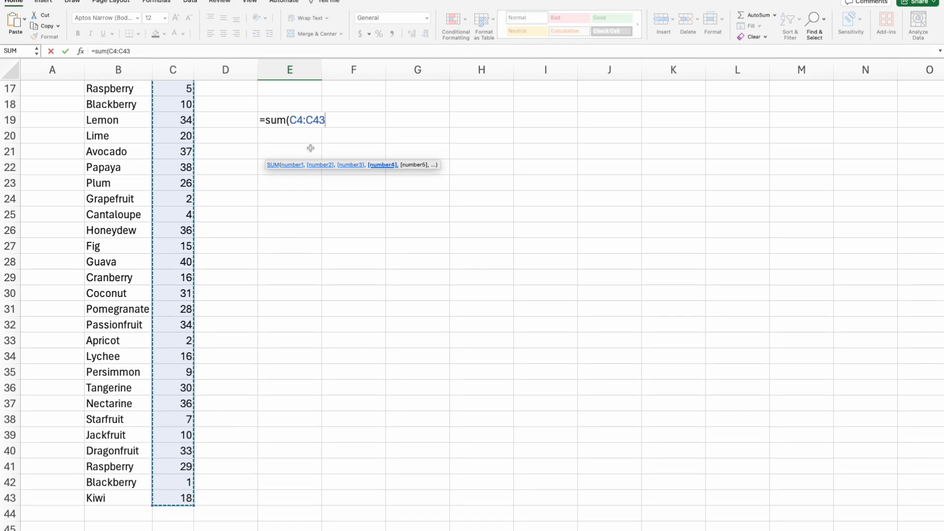
{"action": "type", "text": ")"}
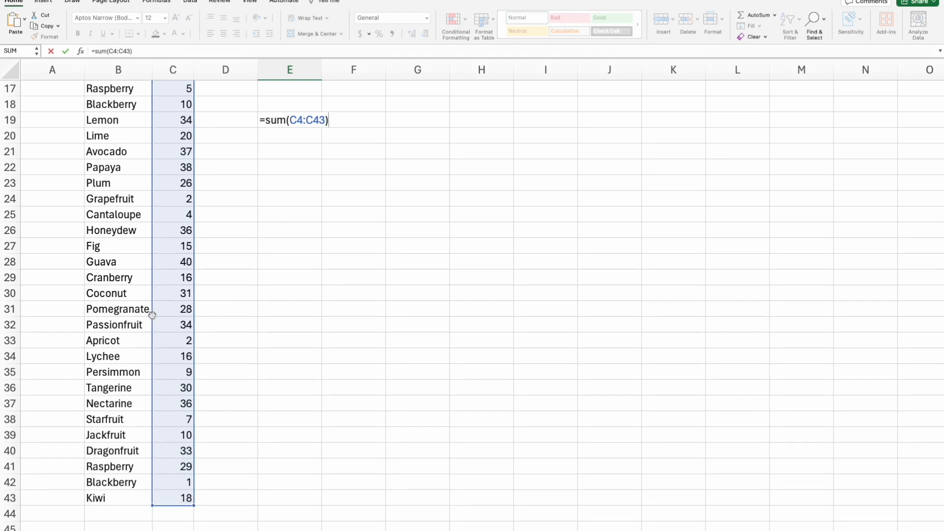
{"action": "scroll", "coordinate": [163, 305], "scroll_direction": "up", "scroll_amount": 5}
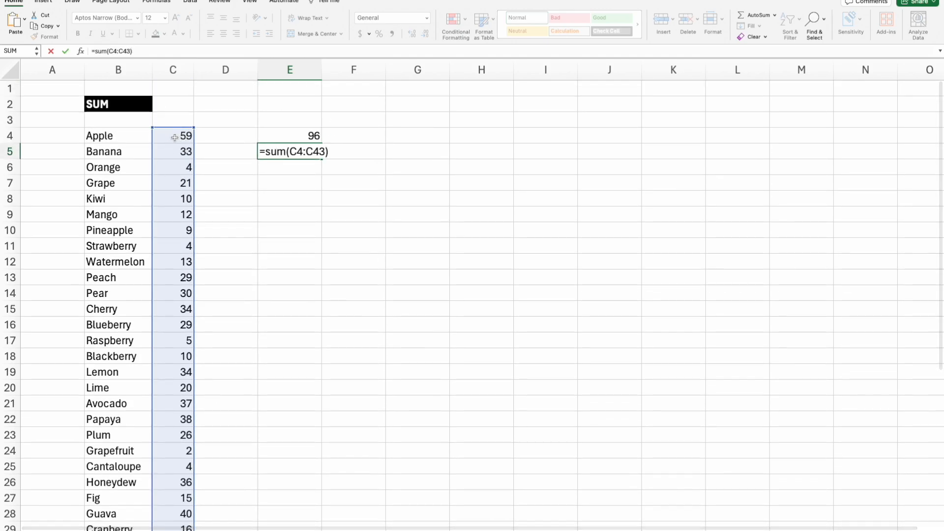
{"action": "key", "text": "Return"}
{"action": "left_click", "coordinate": [317, 157]}
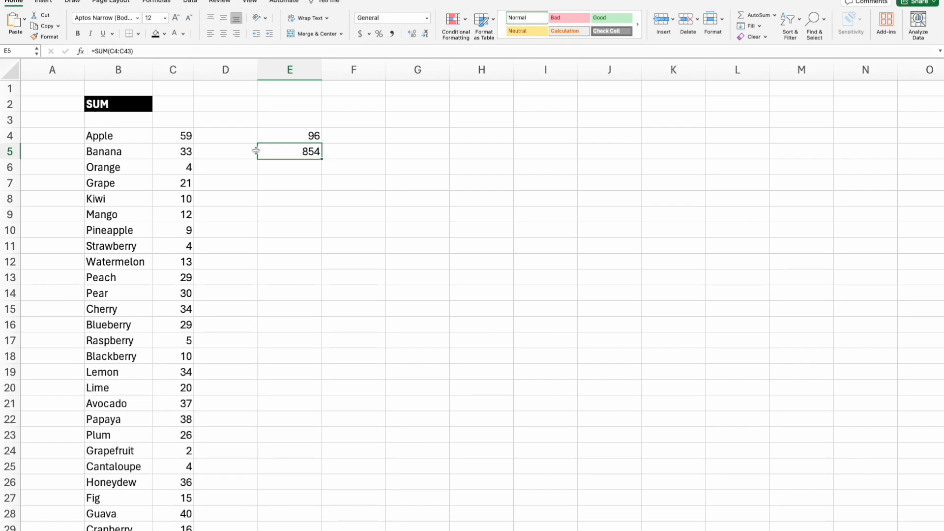
{"action": "left_click", "coordinate": [176, 69]}
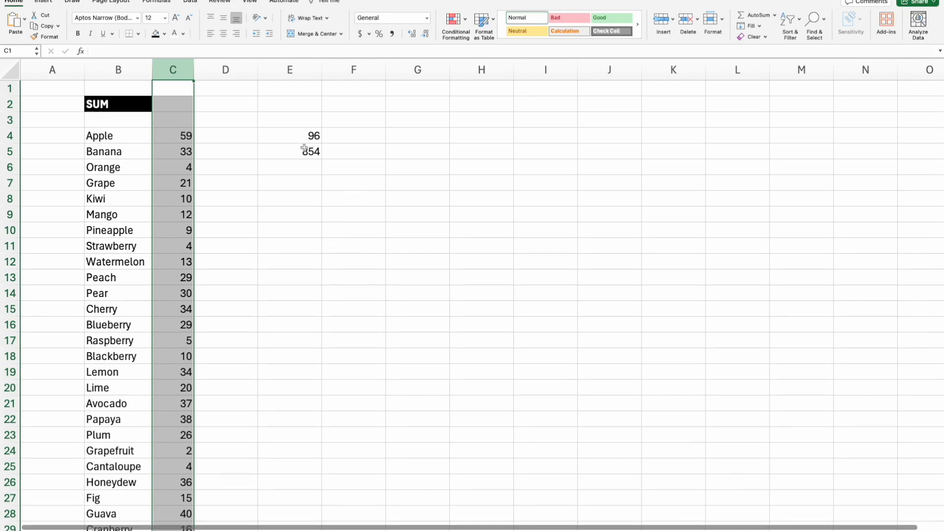
{"action": "left_click", "coordinate": [303, 190]}
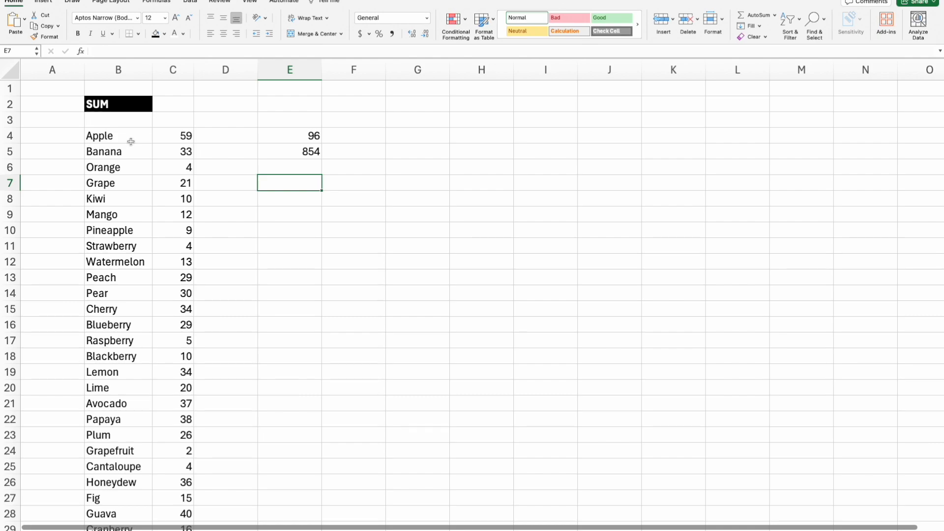
{"action": "left_click", "coordinate": [170, 136]}
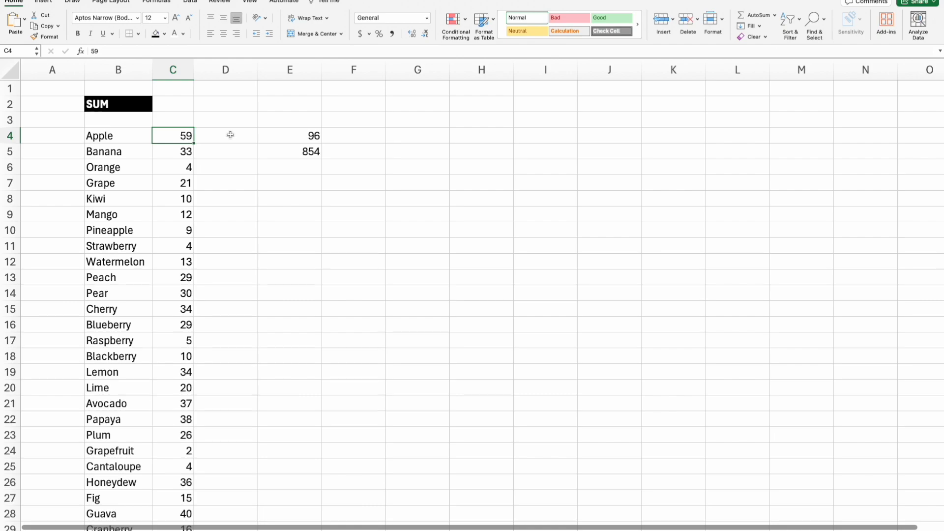
{"action": "left_click", "coordinate": [173, 70]}
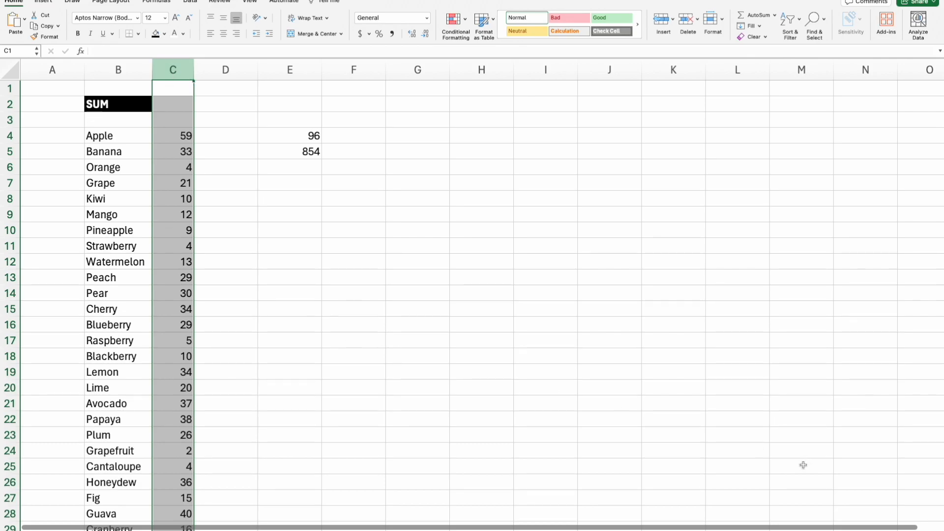
{"action": "left_click", "coordinate": [305, 152]}
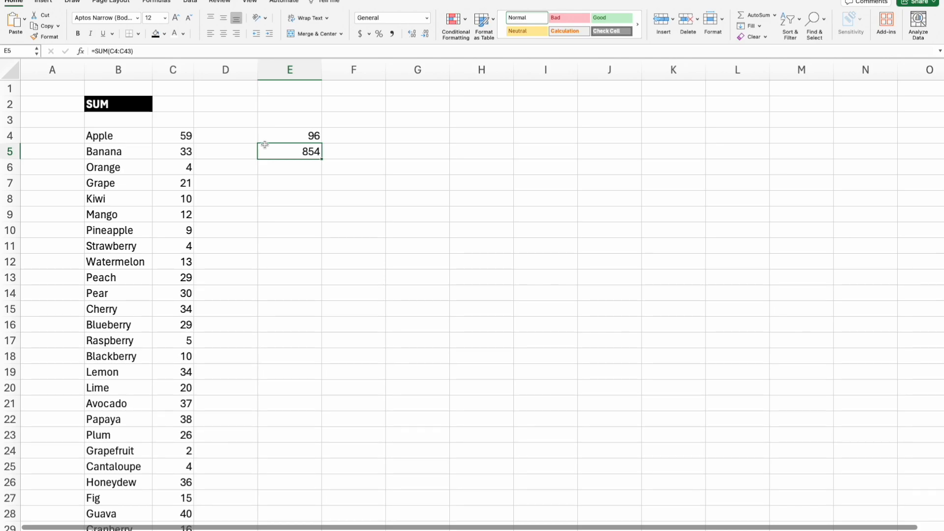
{"action": "left_click_drag", "start_coordinate": [137, 72], "coordinate": [173, 73]}
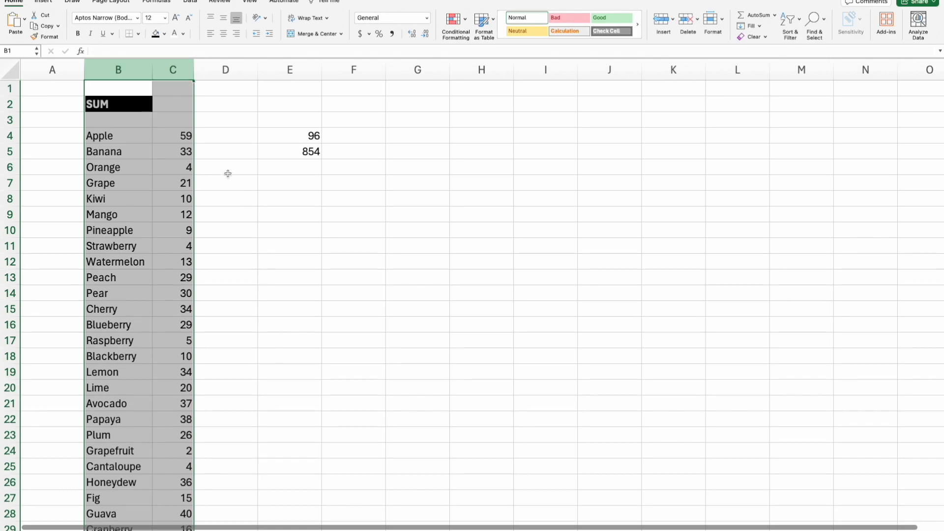
Step: Enter the labels "Sum" in cell H5 and "Average" in cell H6
{"action": "left_click", "coordinate": [507, 150]}
{"action": "type", "text": "Sum"}
{"action": "key", "text": "Return"}
{"action": "type", "text": "Average"}
{"action": "key", "text": "Return"}
Step: Move the SUM formula from cell E5 to cell I5, beside the Sum label
{"action": "key", "text": "Up"}
{"action": "key", "text": "Up"}
{"action": "key", "text": "Right"}
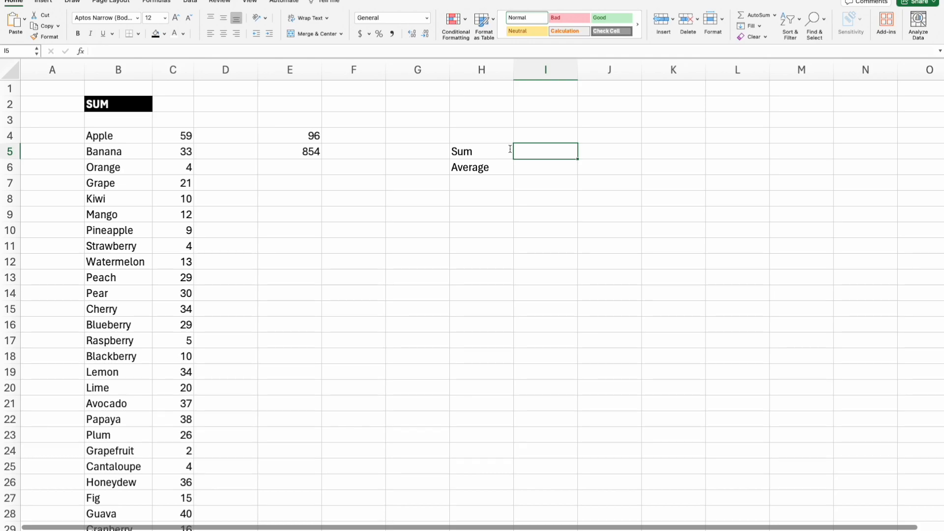
{"action": "left_click", "coordinate": [306, 150]}
{"action": "left_click_drag", "start_coordinate": [301, 158], "coordinate": [558, 153]}
{"action": "left_click", "coordinate": [557, 170]}
{"action": "left_click", "coordinate": [545, 152]}
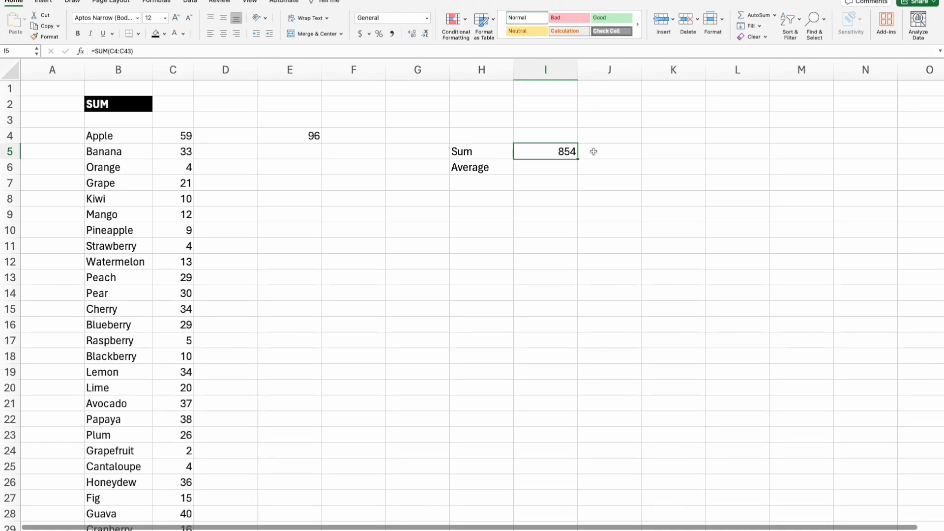
{"action": "left_click", "coordinate": [174, 73]}
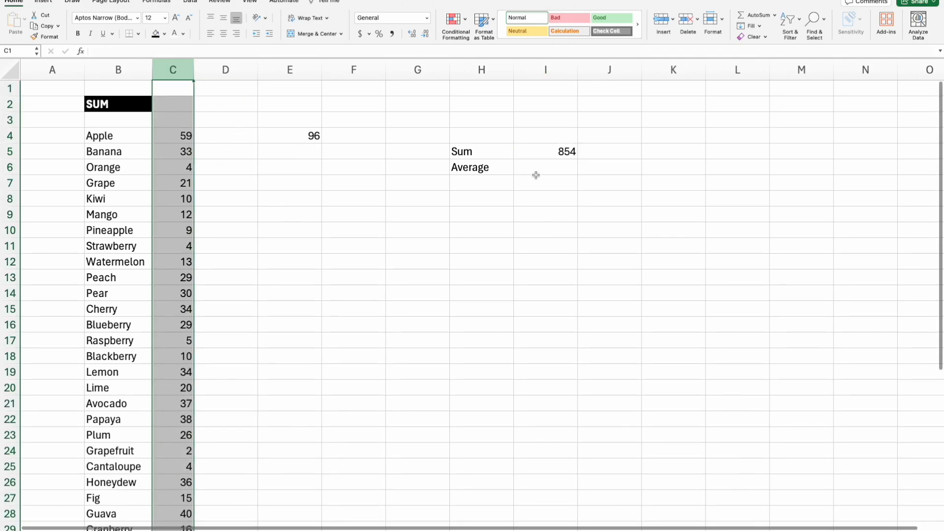
{"action": "left_click", "coordinate": [318, 137]}
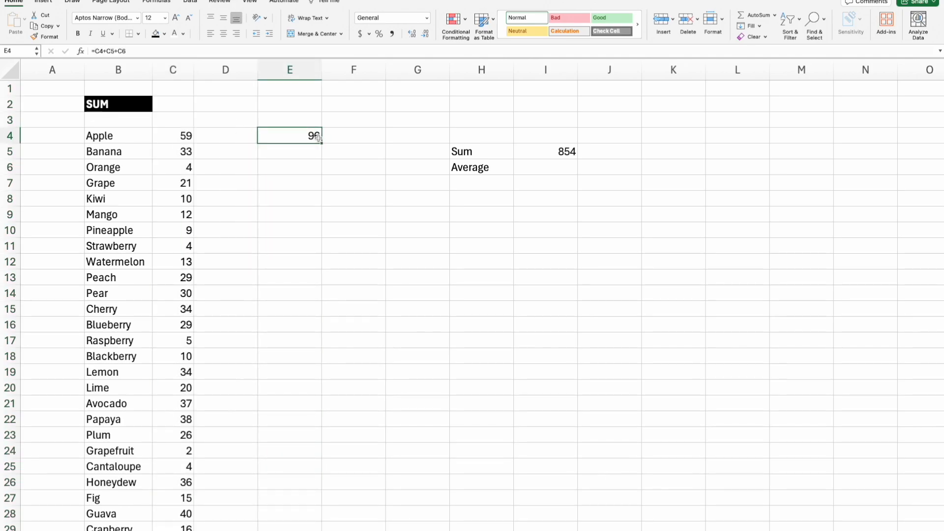